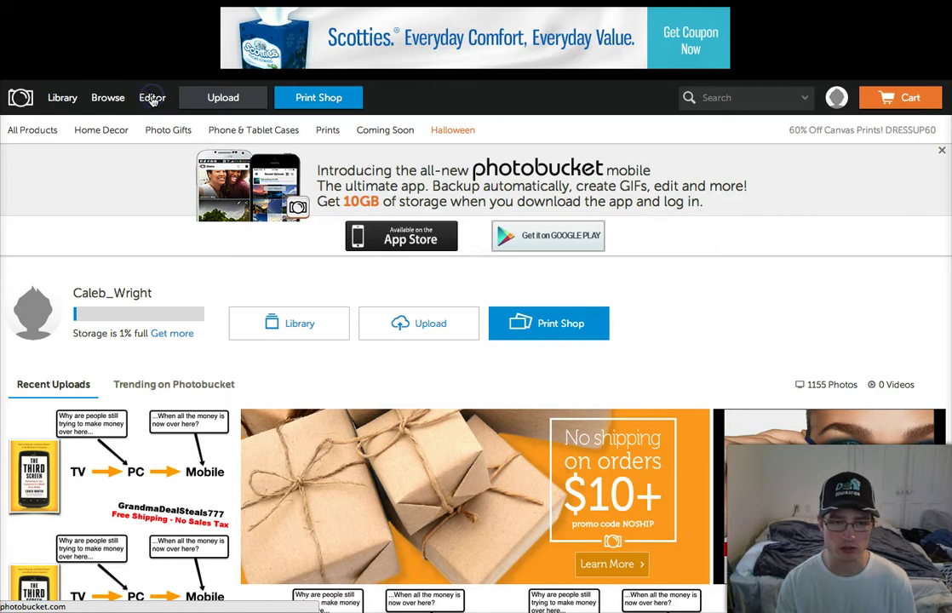
# Step: Upload the vacuum product photo from the computer into the editor, leaving Resize unchanged
pyautogui.click(153, 99)
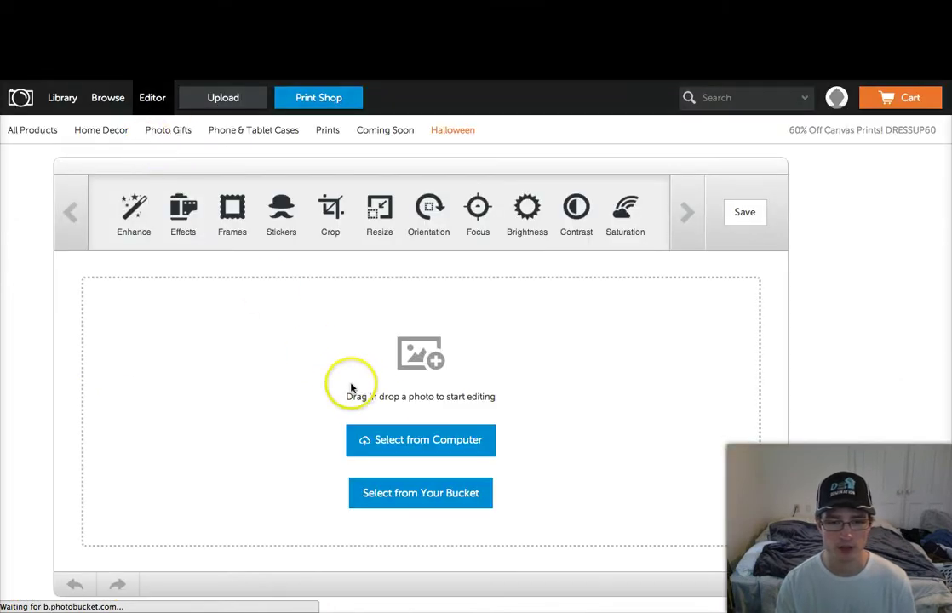
pyautogui.click(403, 447)
pyautogui.doubleClick(223, 36)
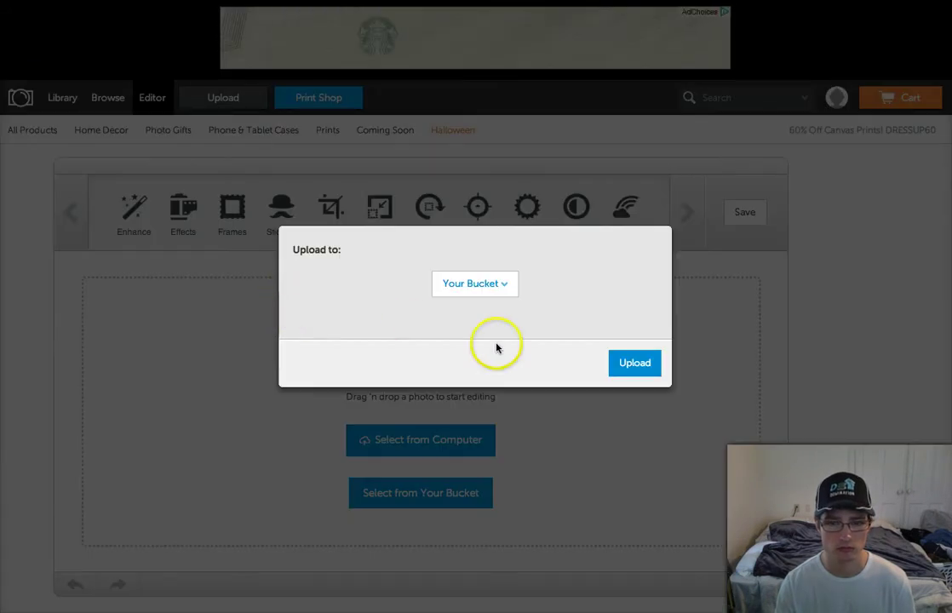
pyautogui.click(634, 364)
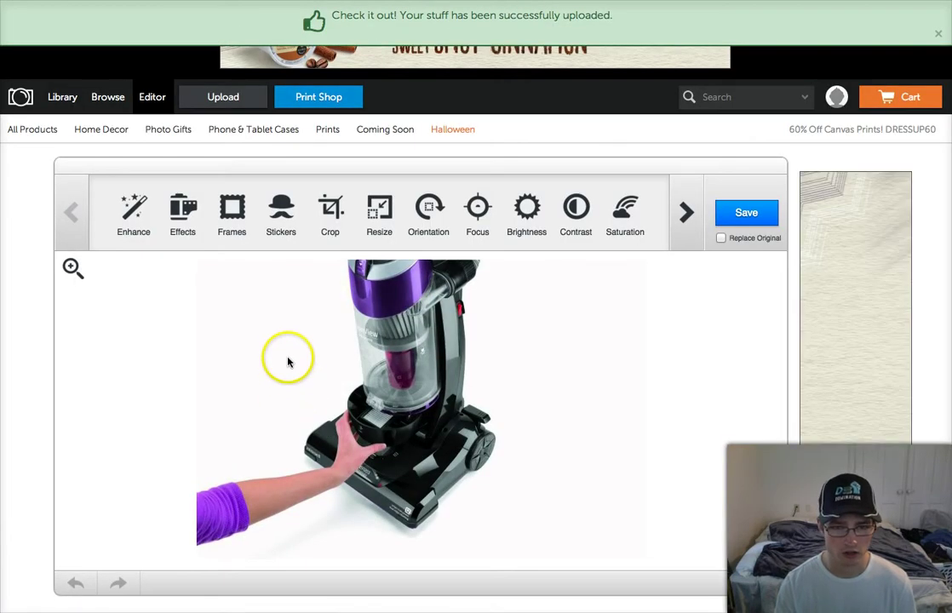
pyautogui.click(378, 210)
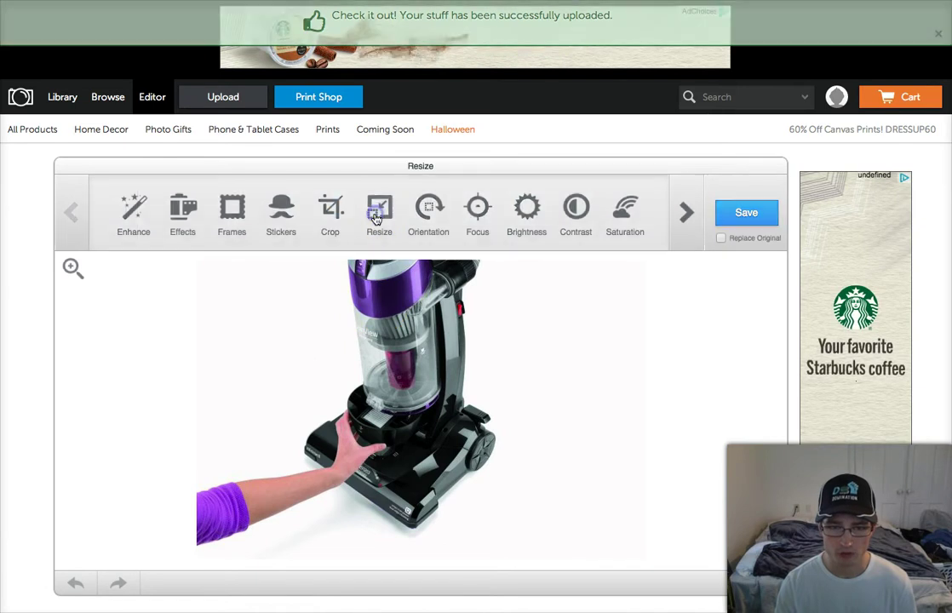
pyautogui.click(95, 211)
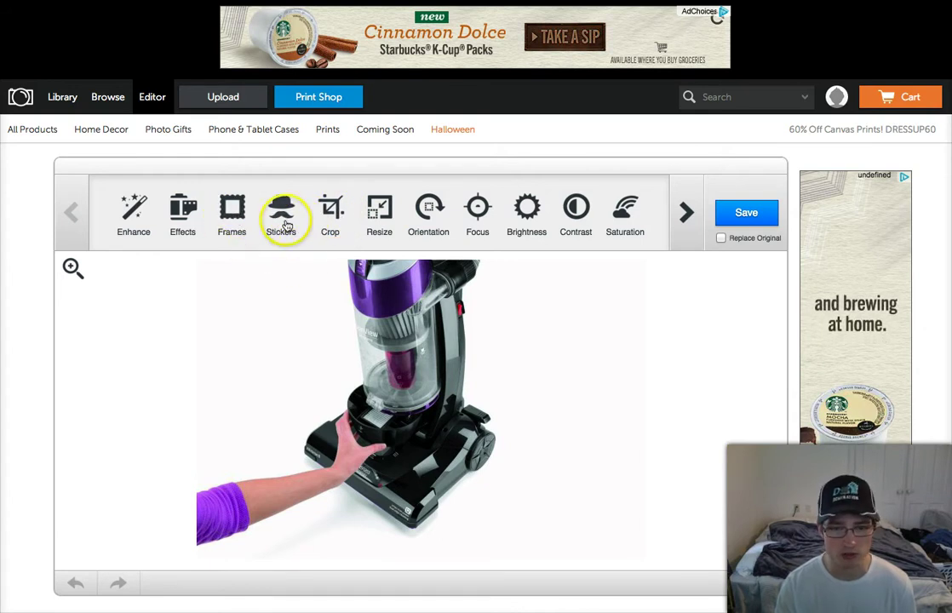
# Step: In Resize, lock the aspect ratio and set the height to 500 so the width becomes 749
pyautogui.click(371, 218)
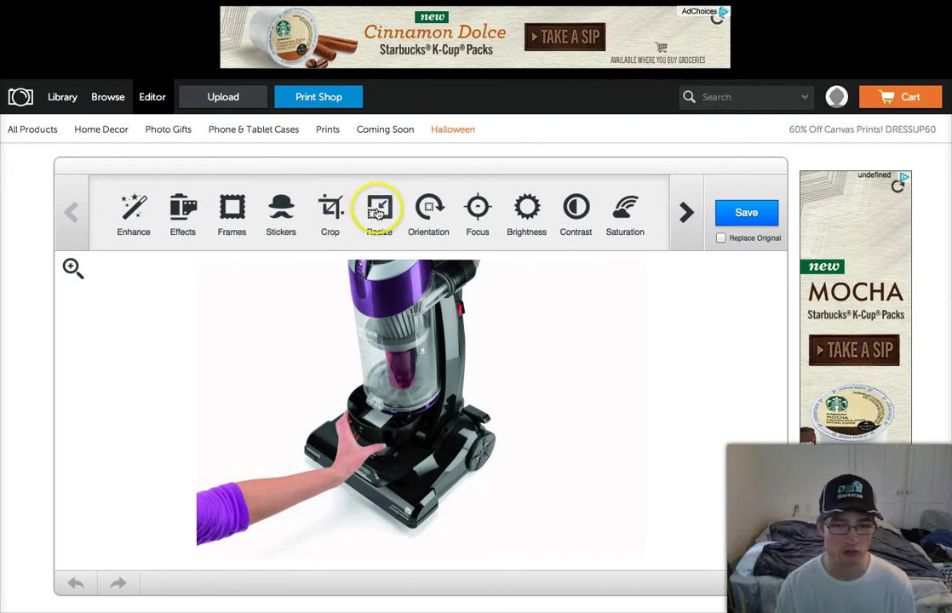
pyautogui.click(381, 237)
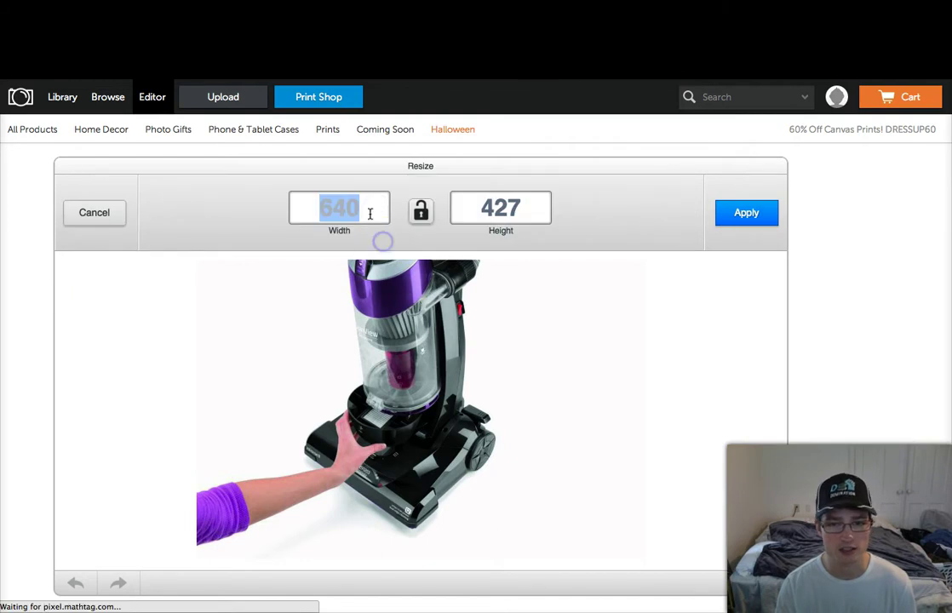
pyautogui.click(327, 207)
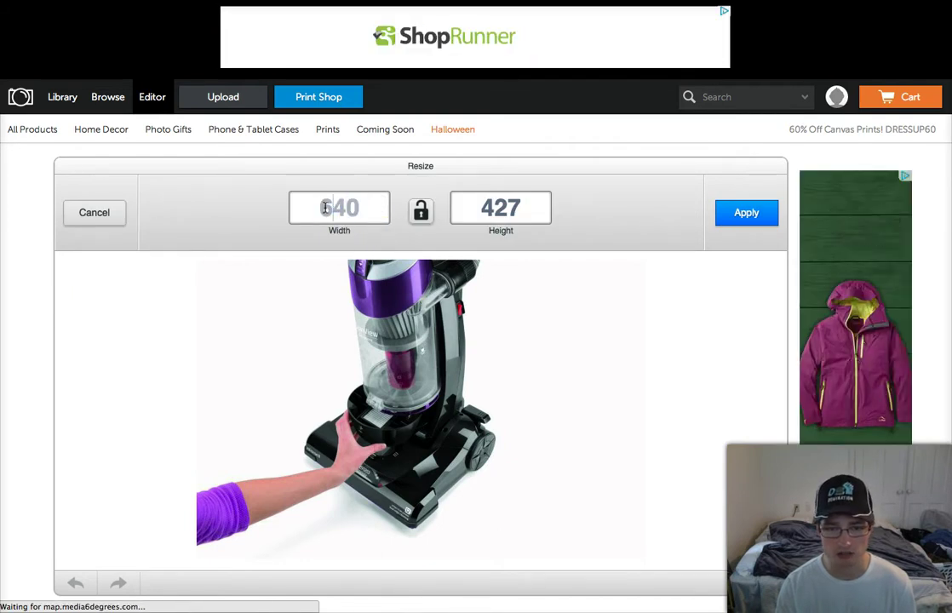
pyautogui.click(339, 208)
pyautogui.click(448, 214)
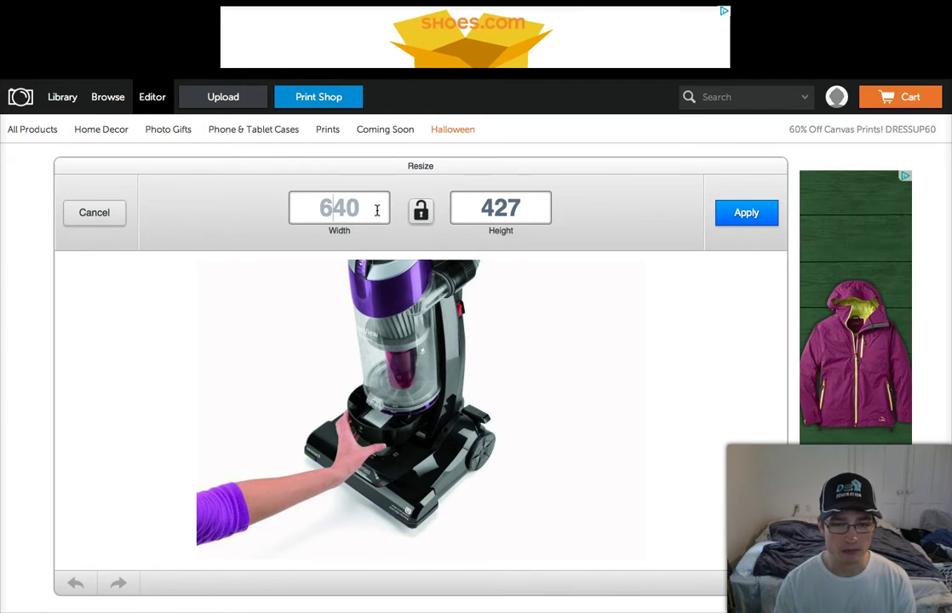
pyautogui.click(419, 213)
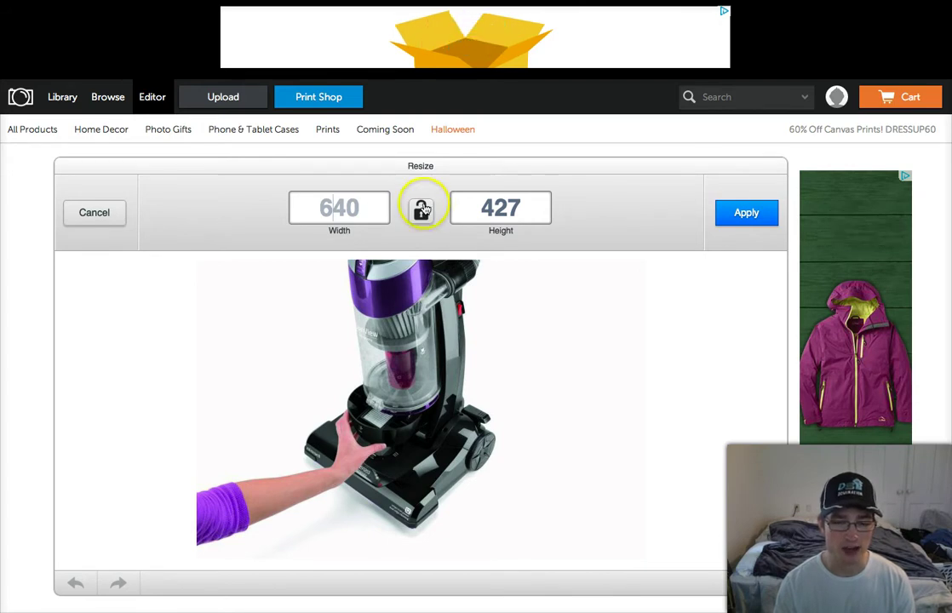
pyautogui.click(472, 206)
pyautogui.doubleClick(470, 204)
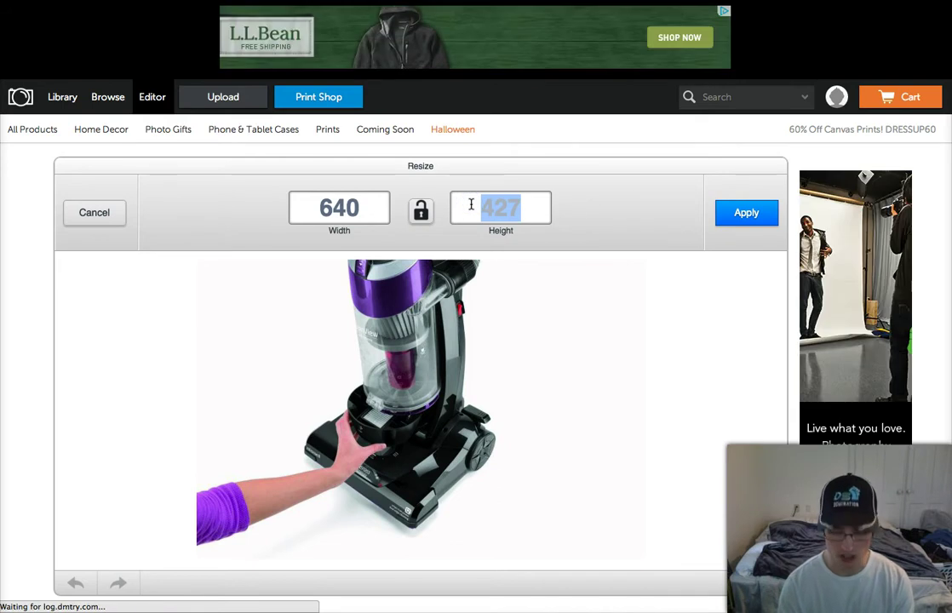
pyautogui.write('500')
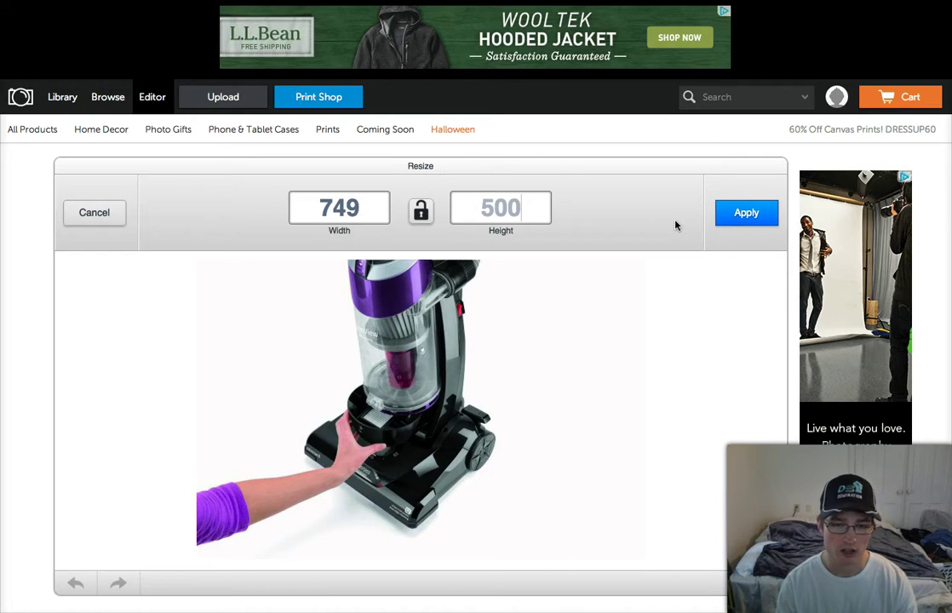
# Step: Correct the width and height values and apply the 749 × 500 size
pyautogui.click(398, 220)
pyautogui.moveTo(319, 209); pyautogui.dragTo(328, 209)
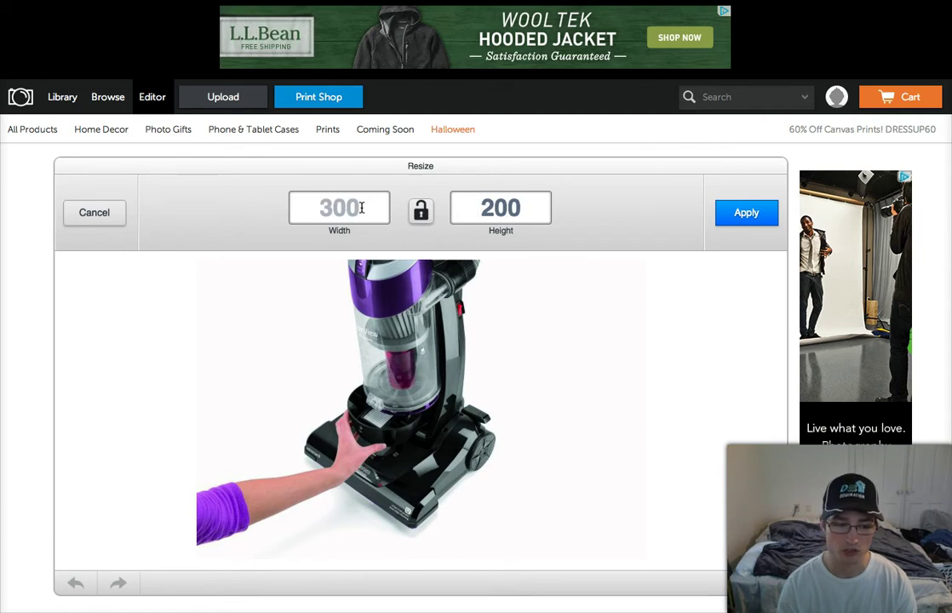
pyautogui.click(477, 208)
pyautogui.click(482, 206)
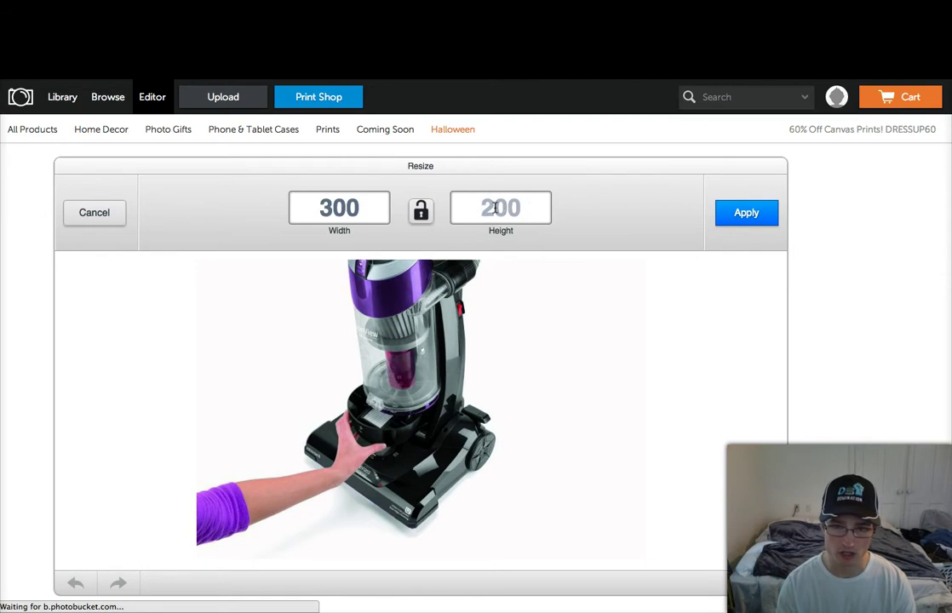
pyautogui.doubleClick(527, 216)
pyautogui.write('50')
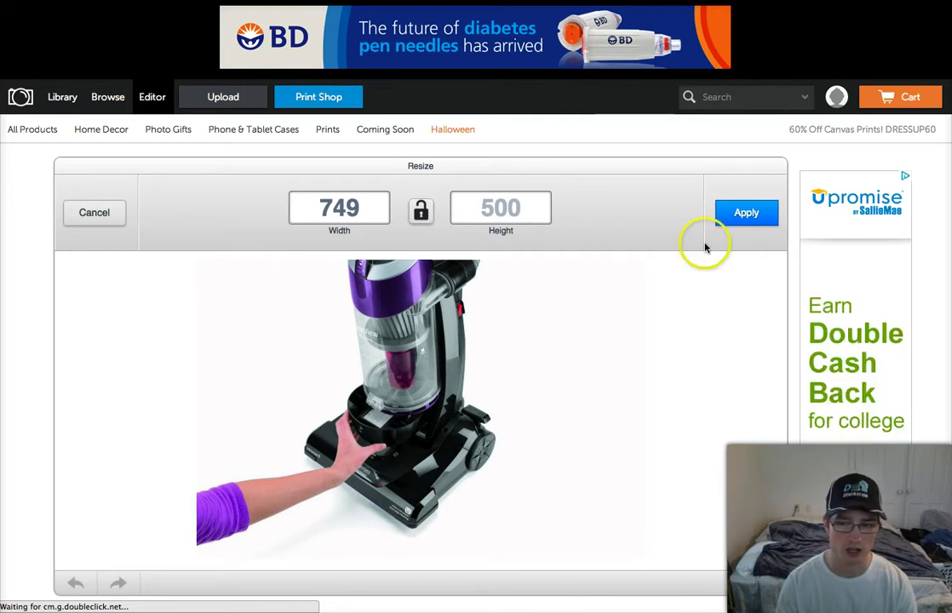
pyautogui.click(738, 215)
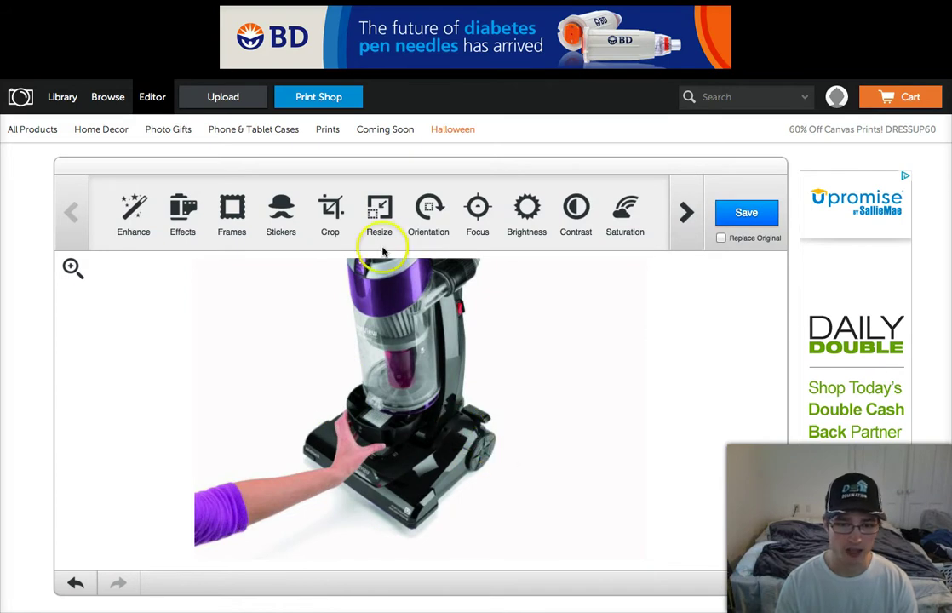
# Step: Add an Arial Black text box, straighten and enlarge it, and place it lower right
pyautogui.click(686, 217)
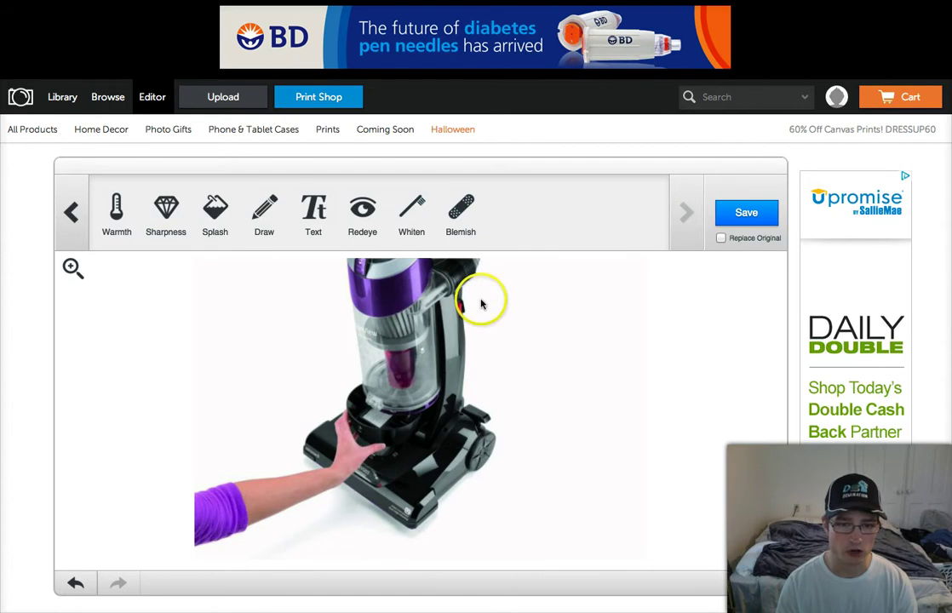
pyautogui.click(313, 213)
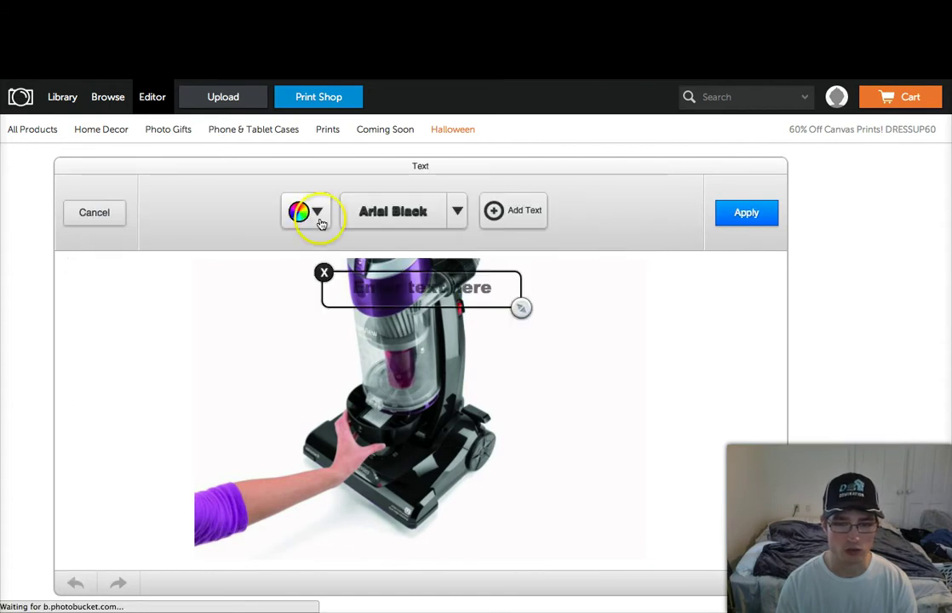
pyautogui.moveTo(523, 310)
pyautogui.mouseDown()
pyautogui.moveTo(548, 368)
pyautogui.moveTo(540, 311)
pyautogui.mouseUp()
pyautogui.moveTo(440, 291); pyautogui.dragTo(552, 524)
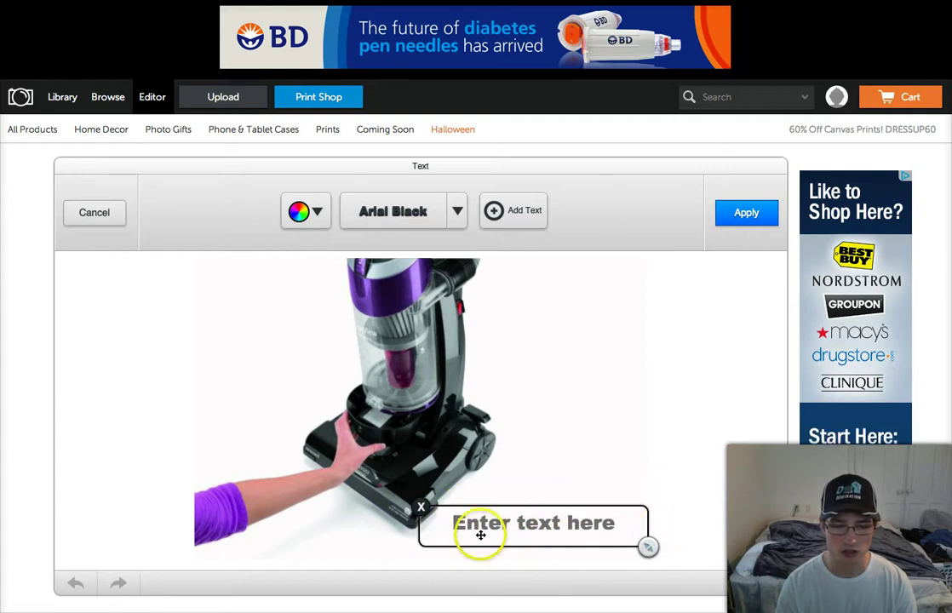
# Step: Replace the 'Enter text here' placeholder with the seller's watermark name
pyautogui.doubleClick(595, 522)
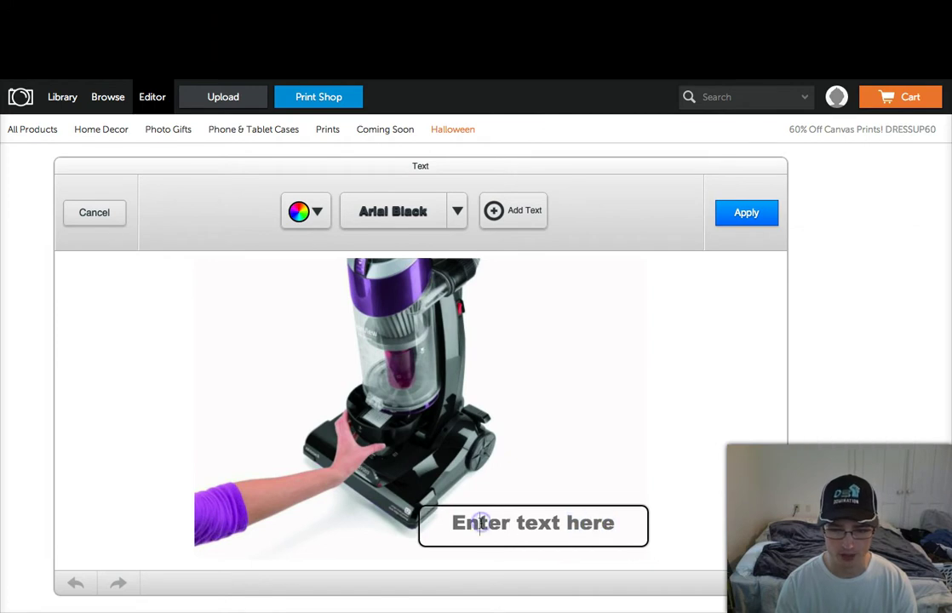
pyautogui.click(612, 523)
pyautogui.hotkey('ctrl', 'a')
pyautogui.press('BackSpace')
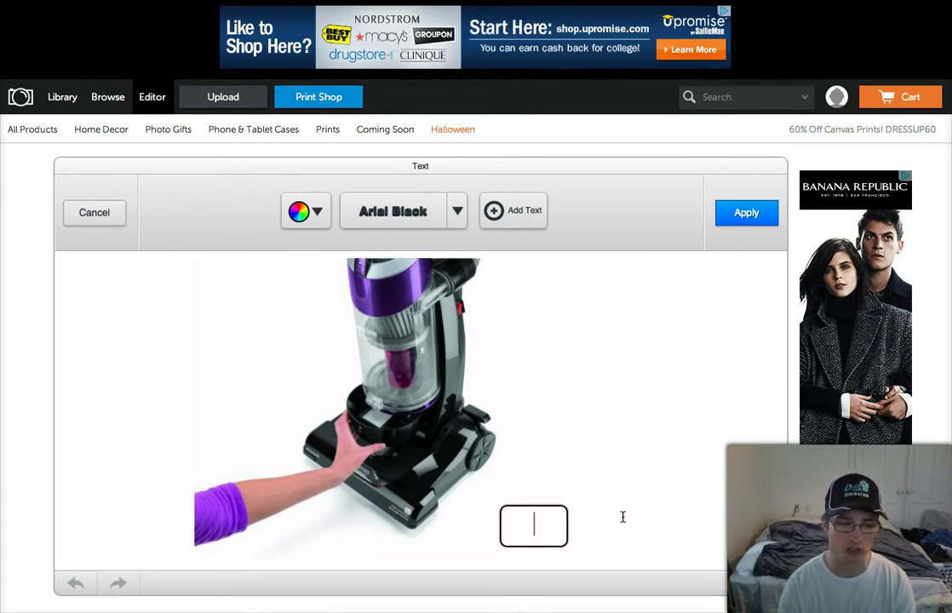
pyautogui.write('BobsSet')
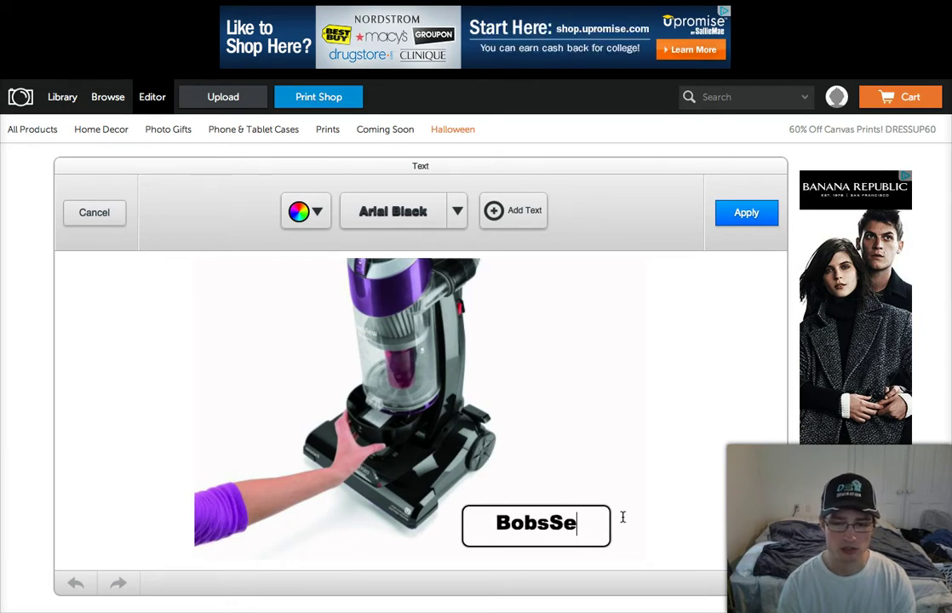
pyautogui.press('BackSpace')
pyautogui.press('BackSpace')
pyautogui.write('teals')
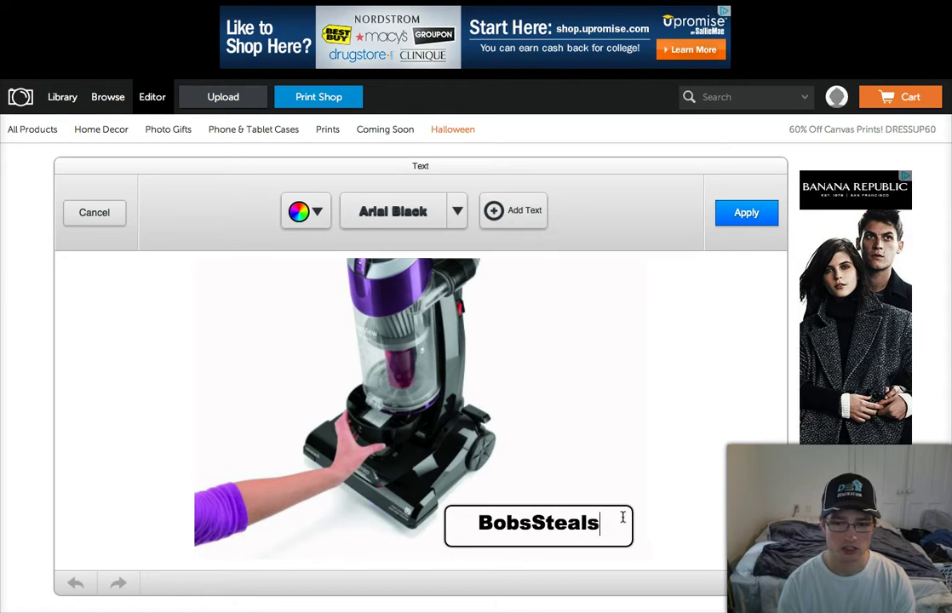
pyautogui.write('707')
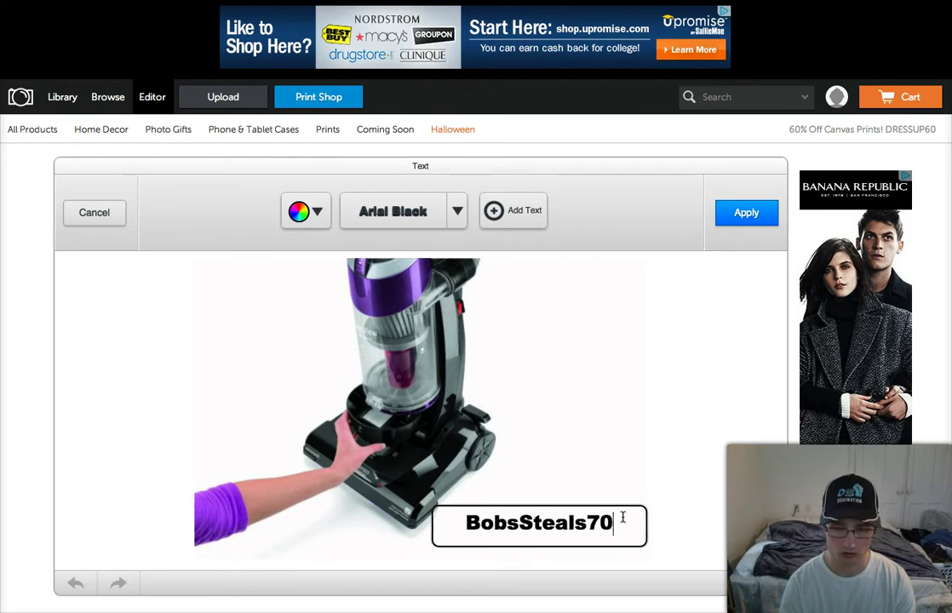
pyautogui.click(603, 461)
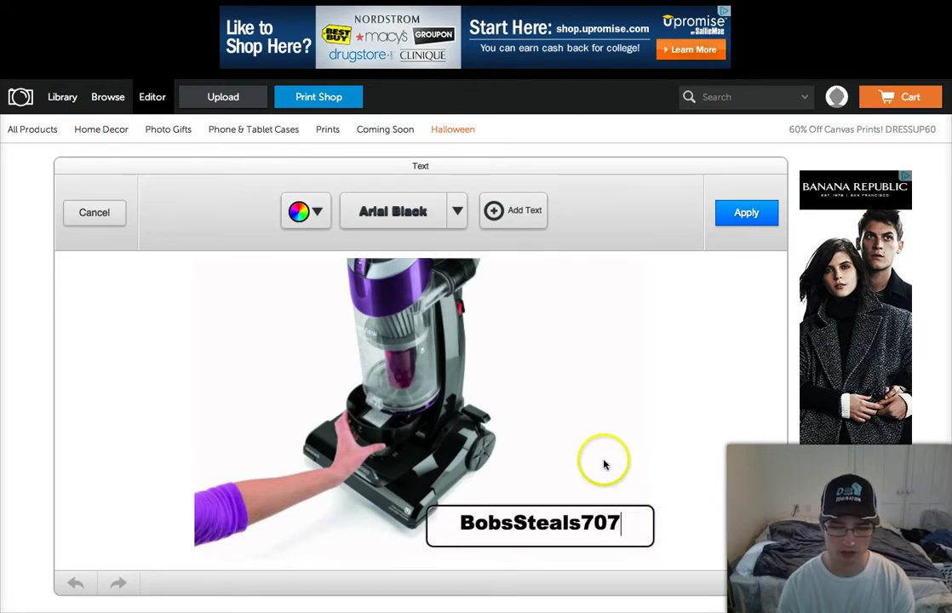
pyautogui.click(560, 526)
# Step: Shrink the watermark name, tilt it slightly, and set it beside the vacuum's base
pyautogui.click(648, 537)
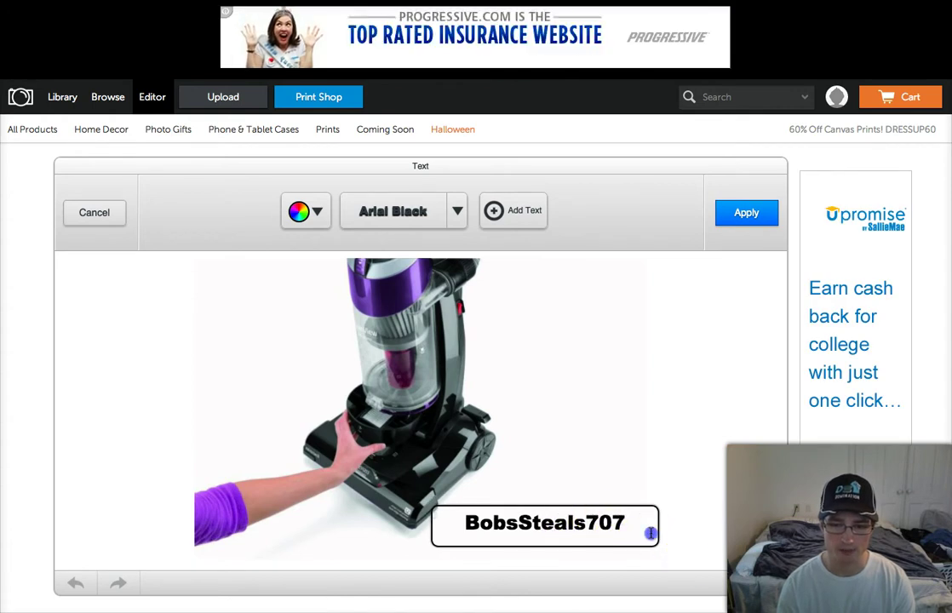
pyautogui.click(566, 522)
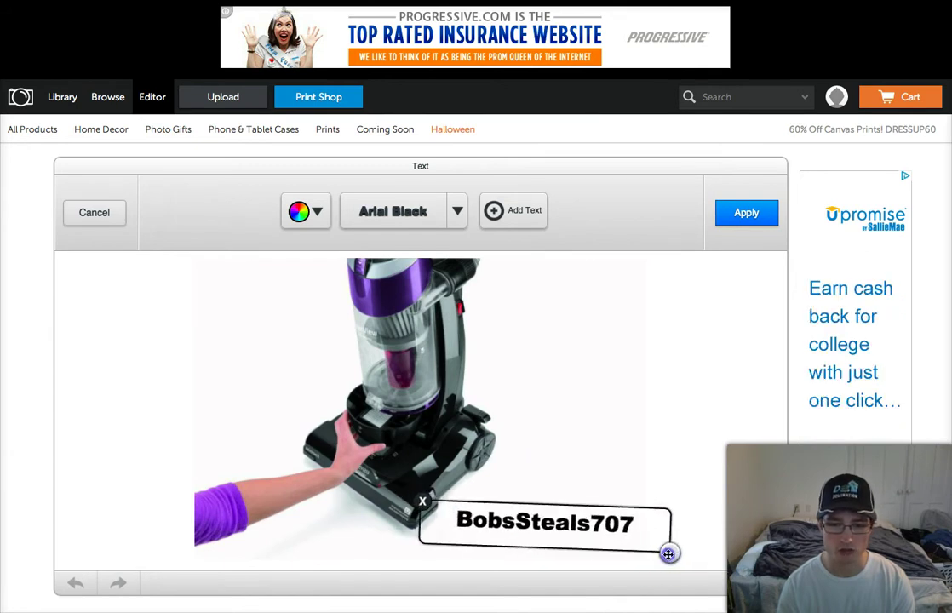
pyautogui.moveTo(668, 554); pyautogui.dragTo(653, 550)
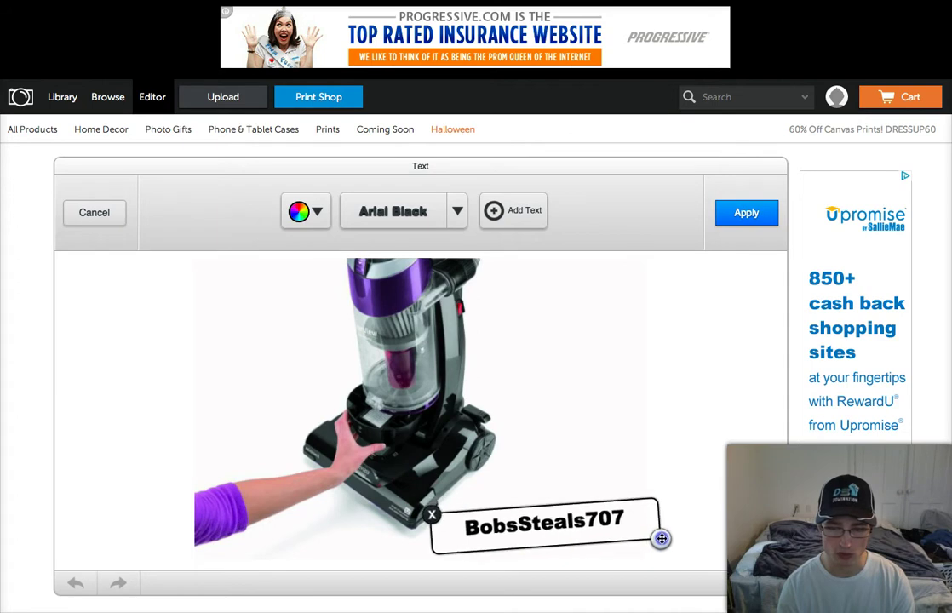
pyautogui.moveTo(652, 548); pyautogui.dragTo(647, 575)
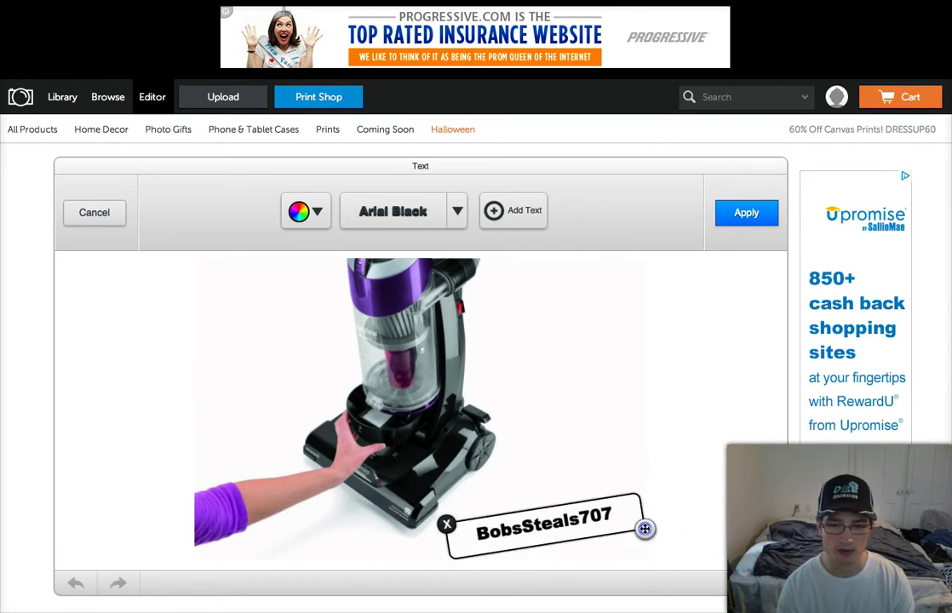
pyautogui.click(567, 442)
pyautogui.moveTo(559, 529)
pyautogui.mouseDown()
pyautogui.moveTo(542, 534)
pyautogui.moveTo(553, 523)
pyautogui.mouseUp()
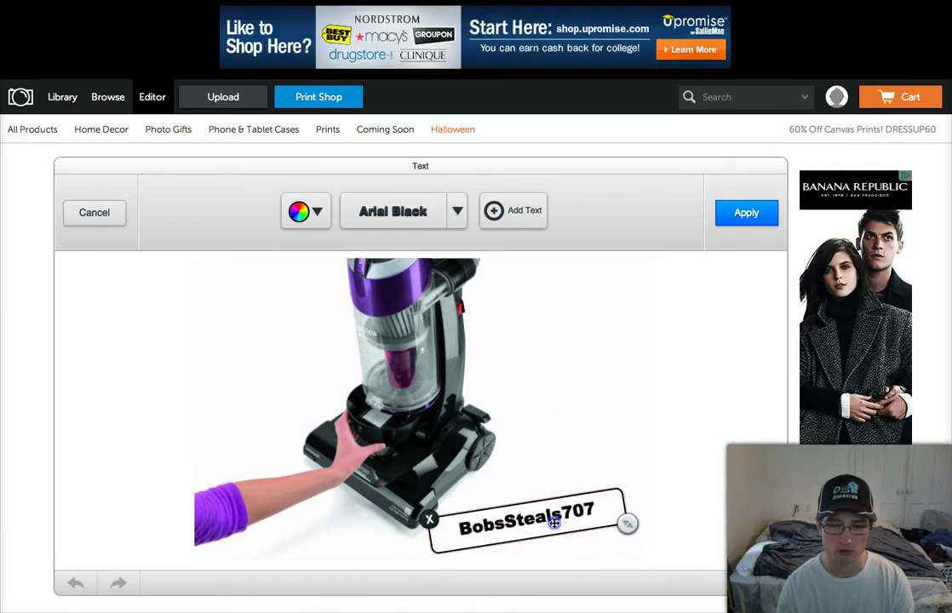
pyautogui.click(558, 438)
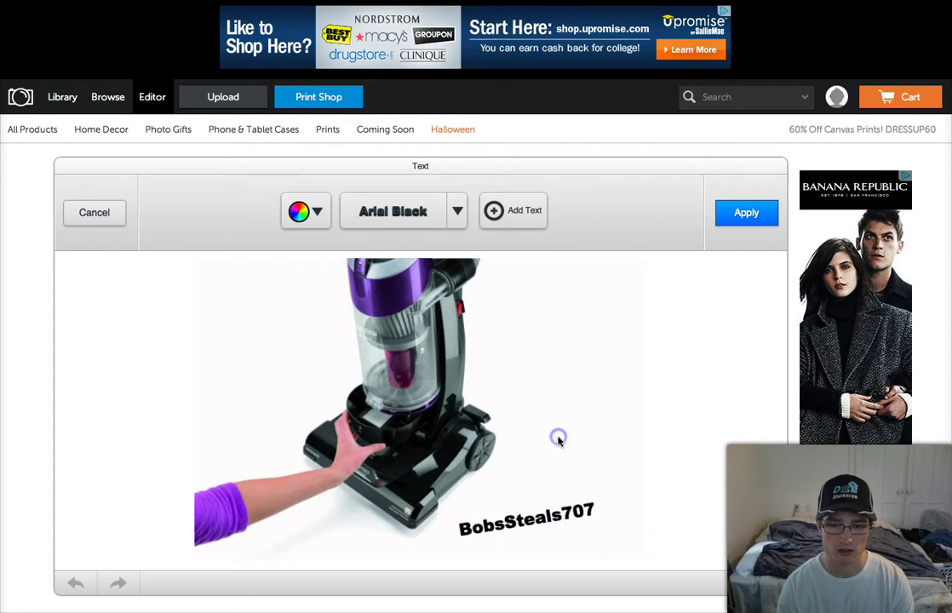
# Step: Apply the first line, then add a second text box tilted just beneath it
pyautogui.click(740, 219)
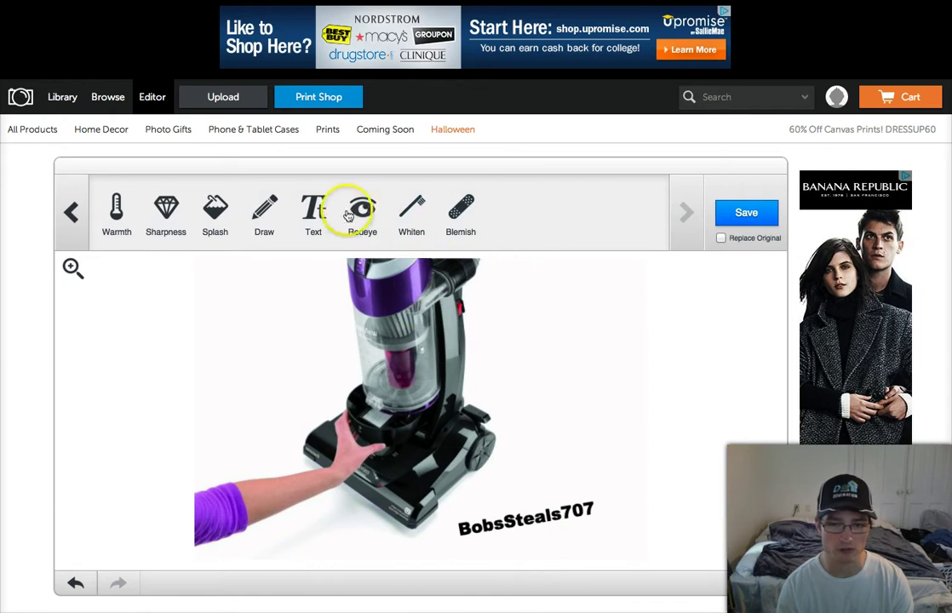
pyautogui.click(313, 211)
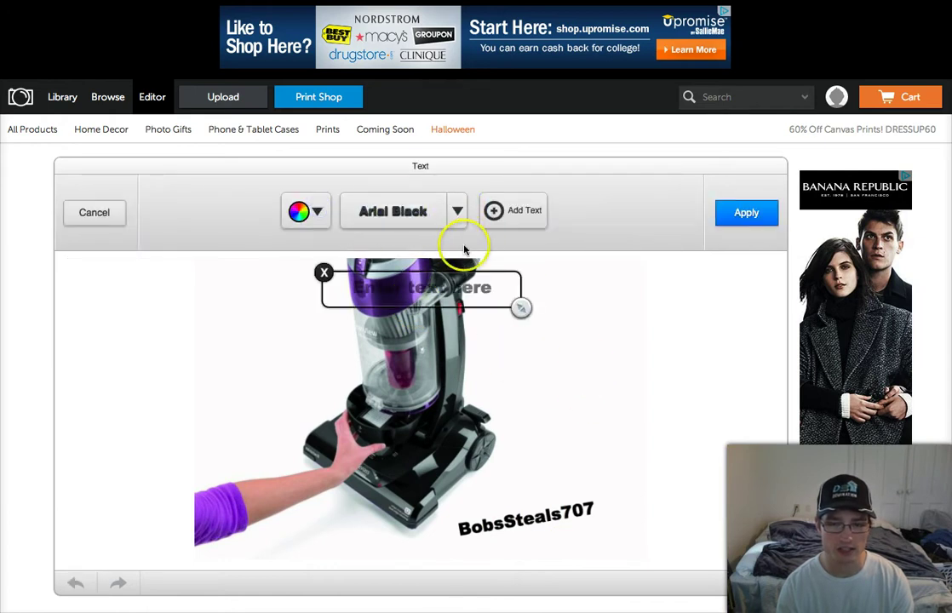
pyautogui.click(510, 211)
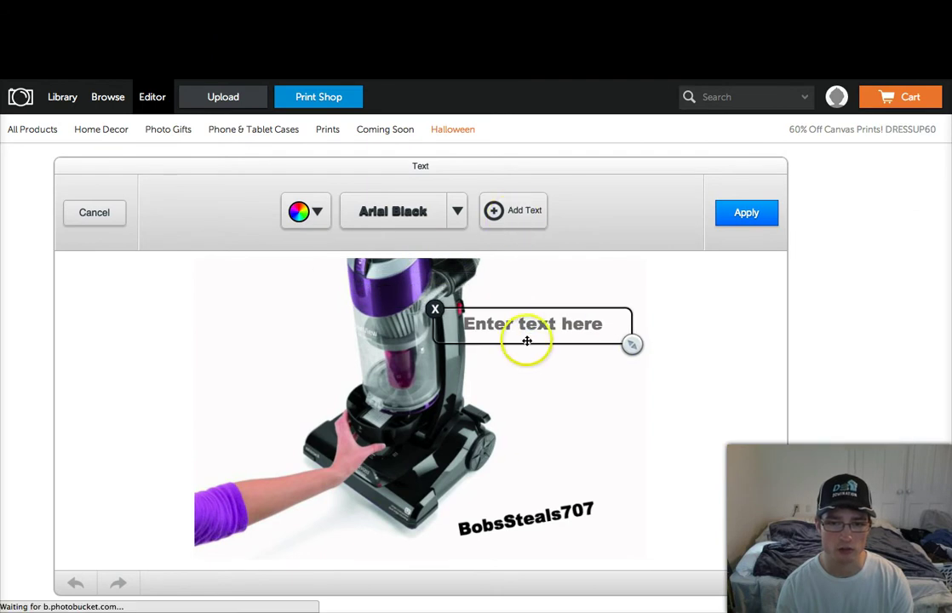
pyautogui.moveTo(516, 325); pyautogui.dragTo(548, 531)
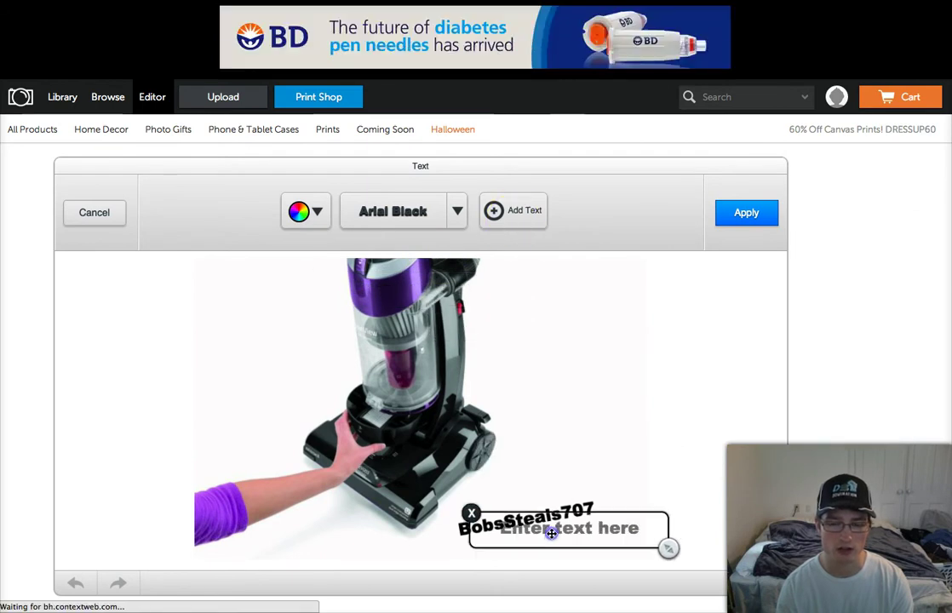
pyautogui.moveTo(667, 533); pyautogui.dragTo(664, 535)
pyautogui.moveTo(582, 531); pyautogui.dragTo(546, 538)
# Step: Change the new box's text to 'Free Shipping!' and nudge it left to align
pyautogui.doubleClick(547, 538)
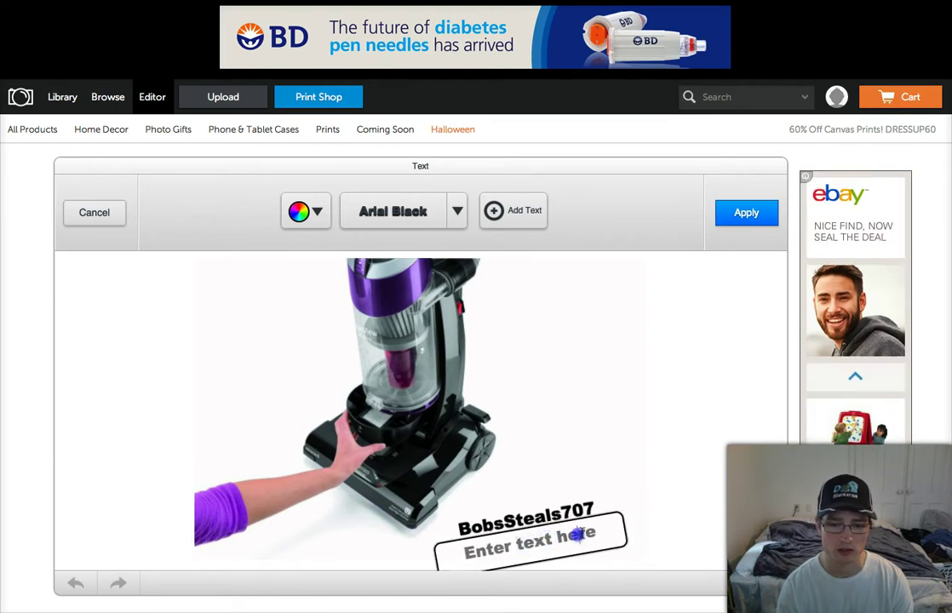
pyautogui.moveTo(436, 558); pyautogui.dragTo(605, 535)
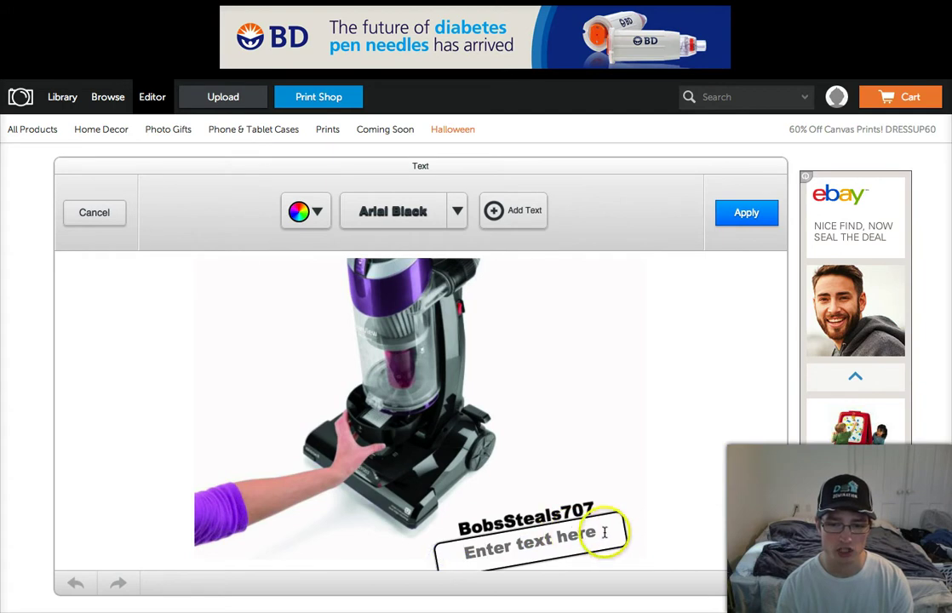
pyautogui.press('BackSpace')
pyautogui.write('F')
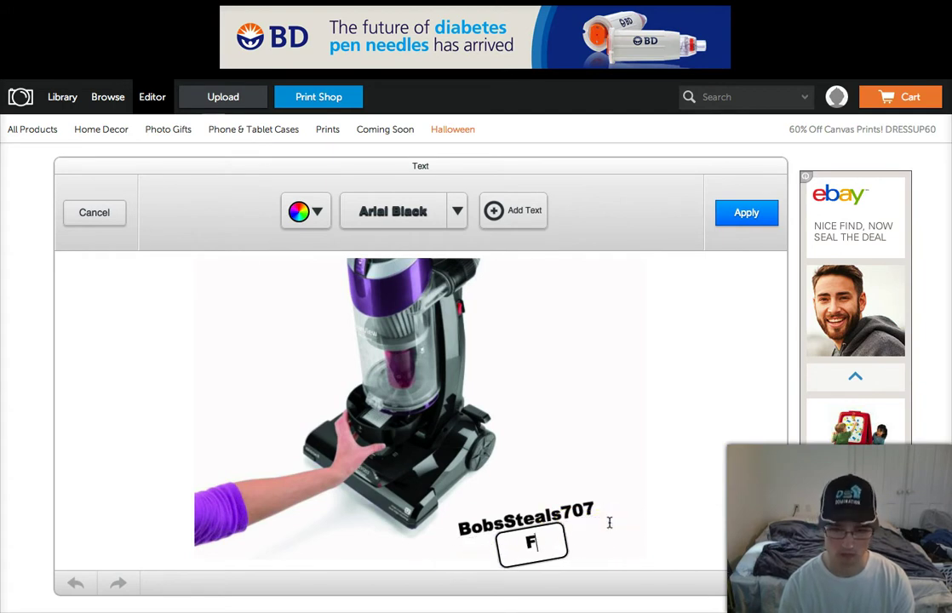
pyautogui.write('ree Shipping!')
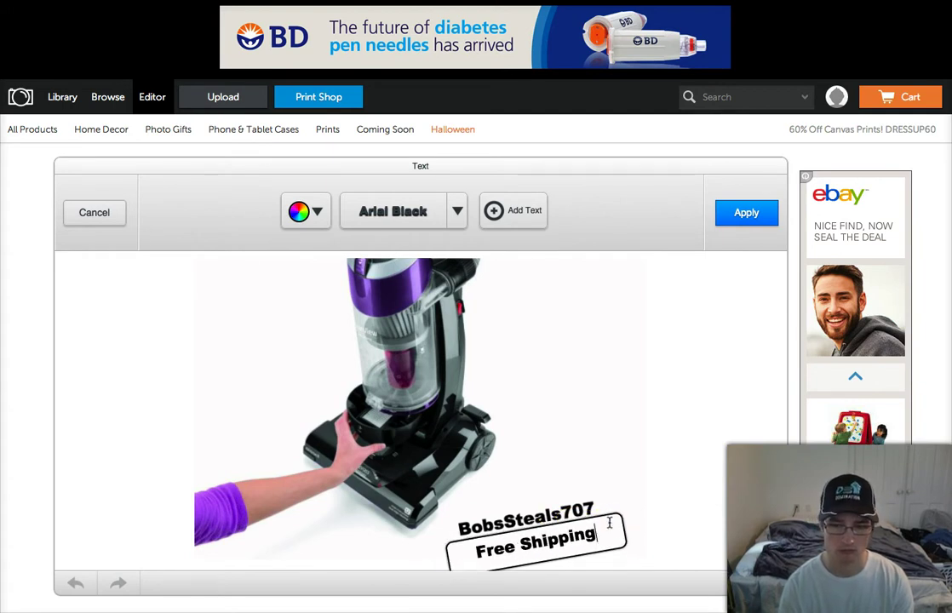
pyautogui.click(550, 434)
pyautogui.click(566, 535)
pyautogui.moveTo(565, 535); pyautogui.dragTo(556, 536)
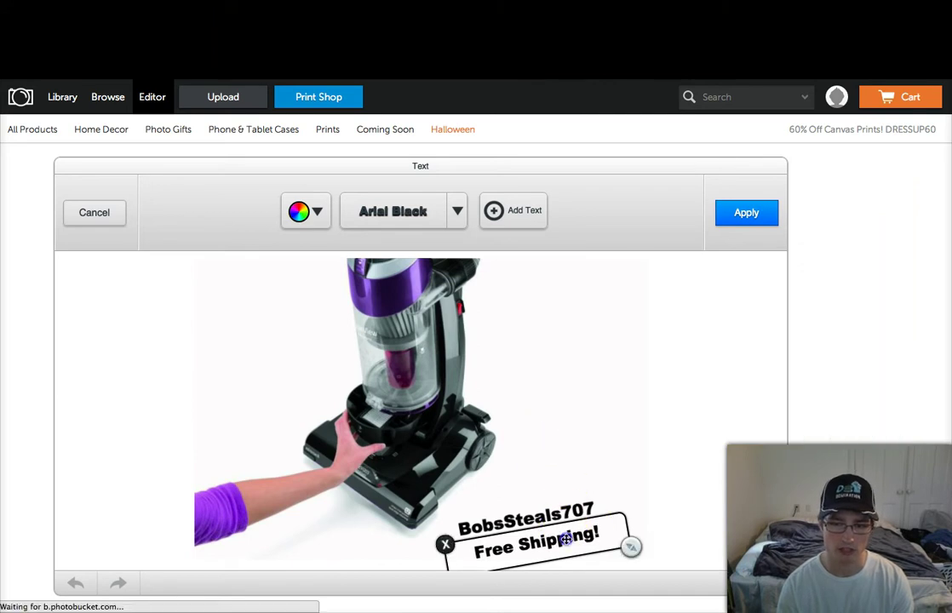
pyautogui.click(565, 463)
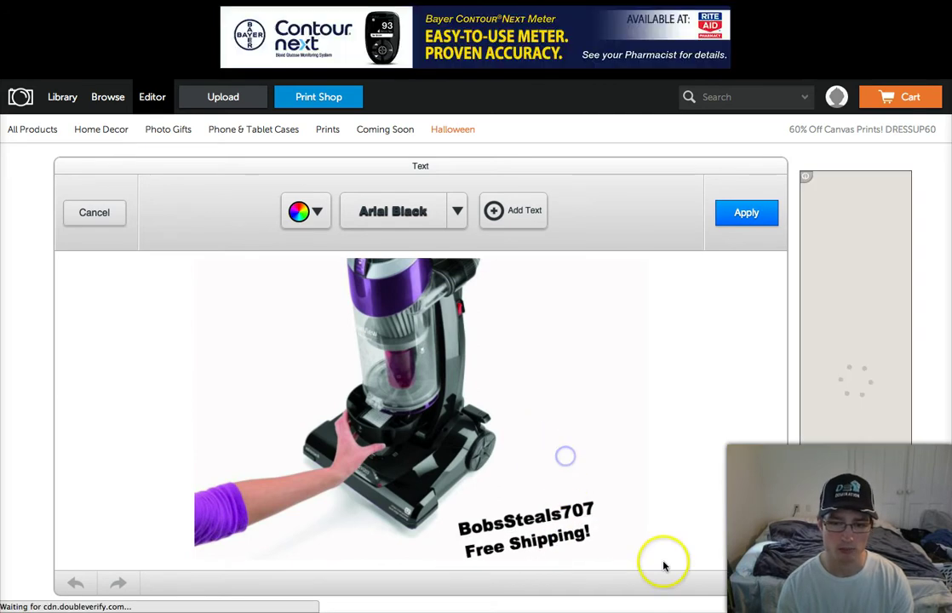
# Step: Apply the 'Free Shipping!' text, save the edited photo, and go to its photo page
pyautogui.click(741, 212)
pyautogui.click(745, 212)
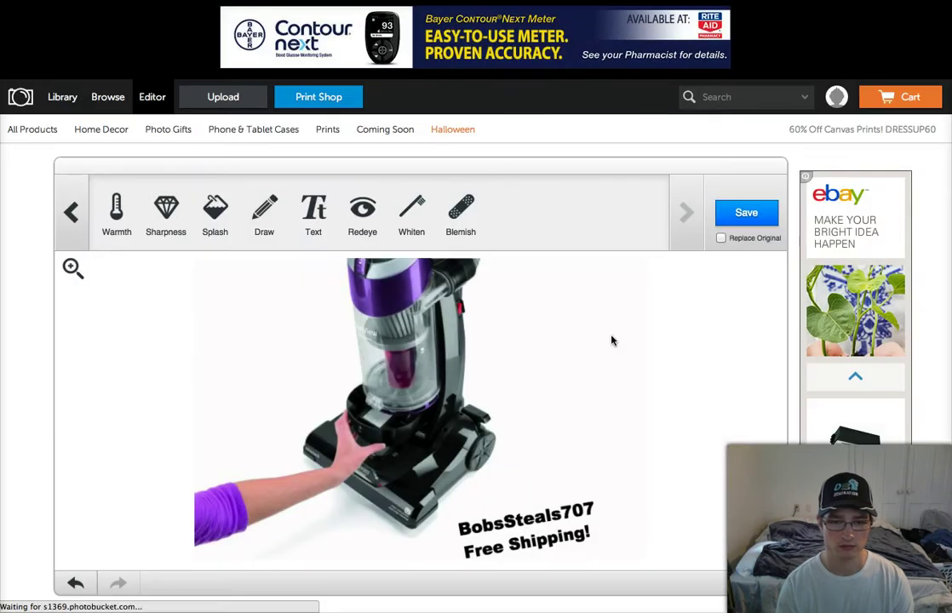
pyautogui.click(539, 354)
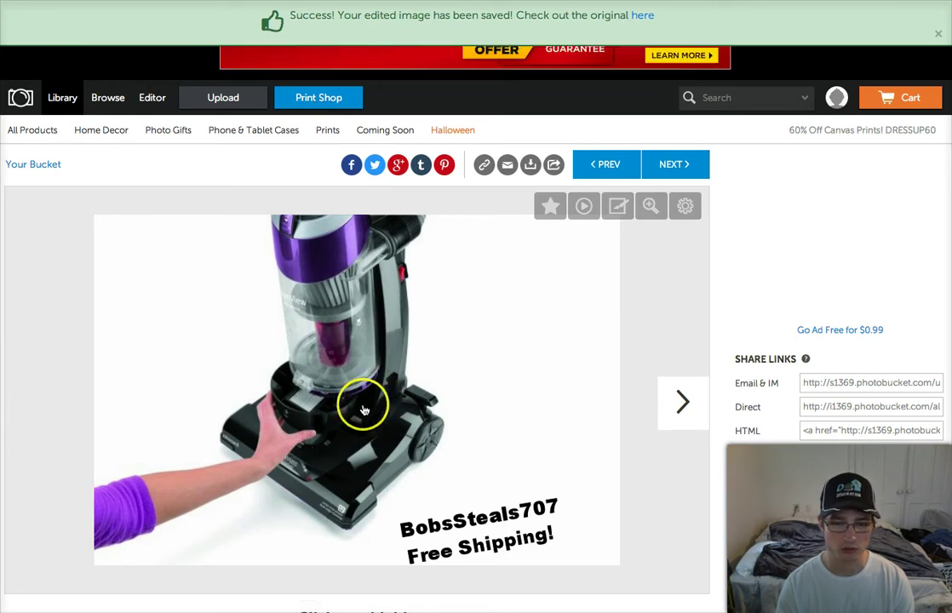
# Step: Save the photo image to the Desktop as 'vacuum cleaner.jpg'
pyautogui.rightClick(332, 372)
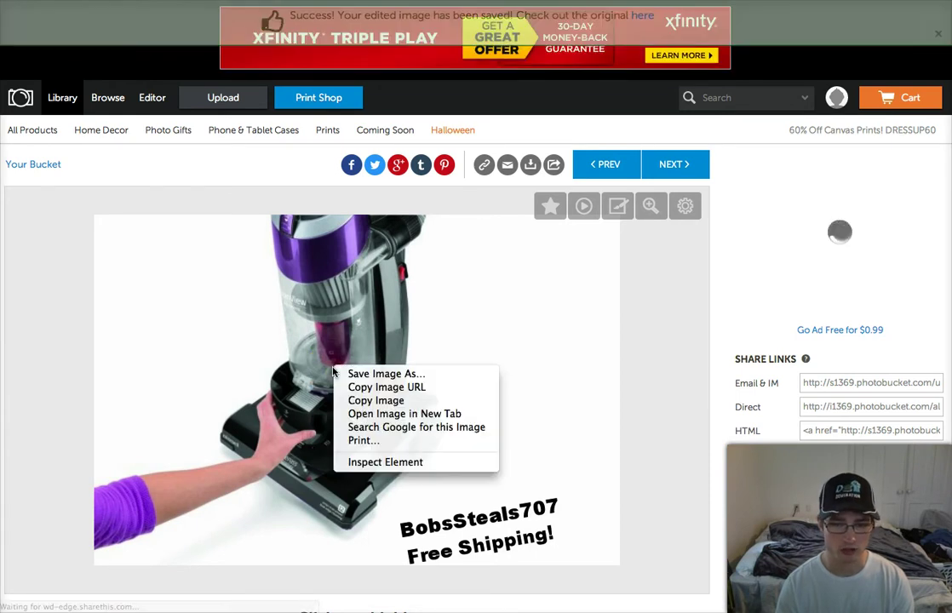
pyautogui.click(366, 374)
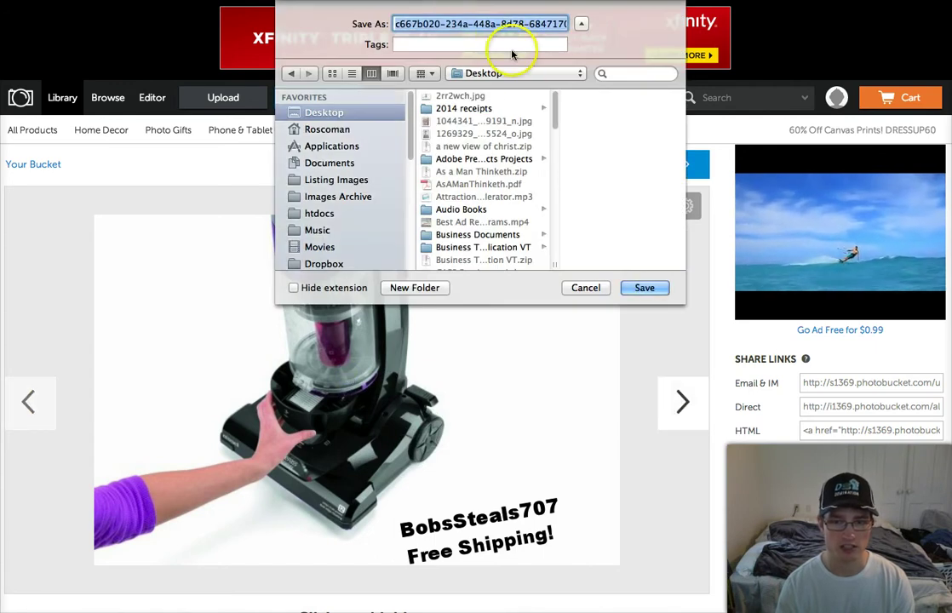
pyautogui.click(495, 24)
pyautogui.moveTo(415, 21); pyautogui.dragTo(322, 17)
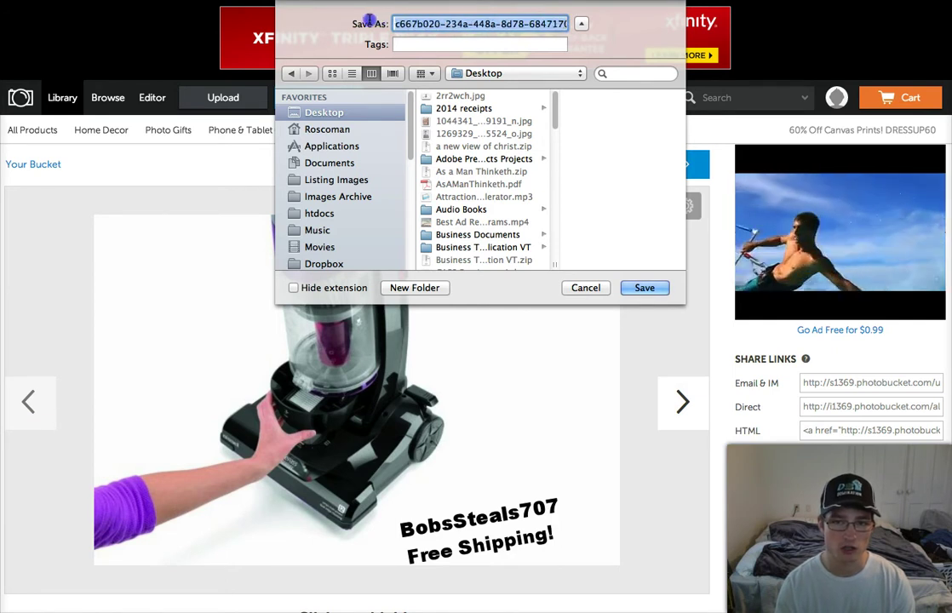
pyautogui.moveTo(444, 21); pyautogui.dragTo(298, 10)
pyautogui.click(544, 24)
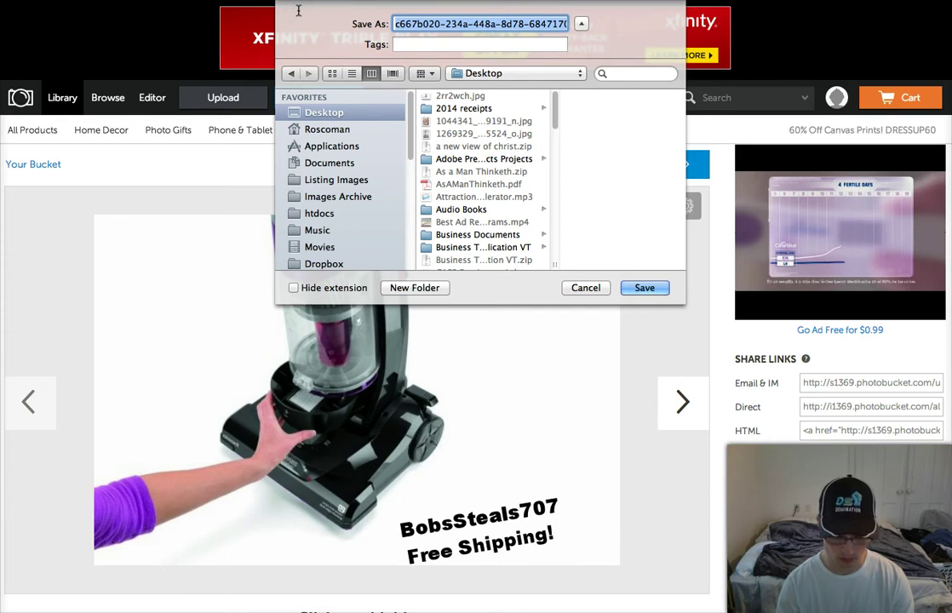
pyautogui.write('vacuum cleaner.jpg')
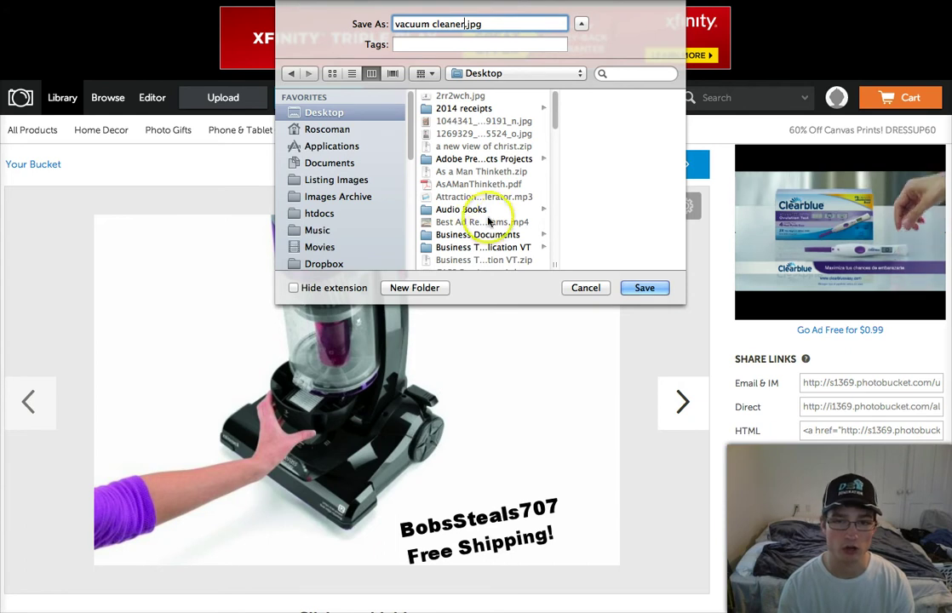
pyautogui.click(640, 287)
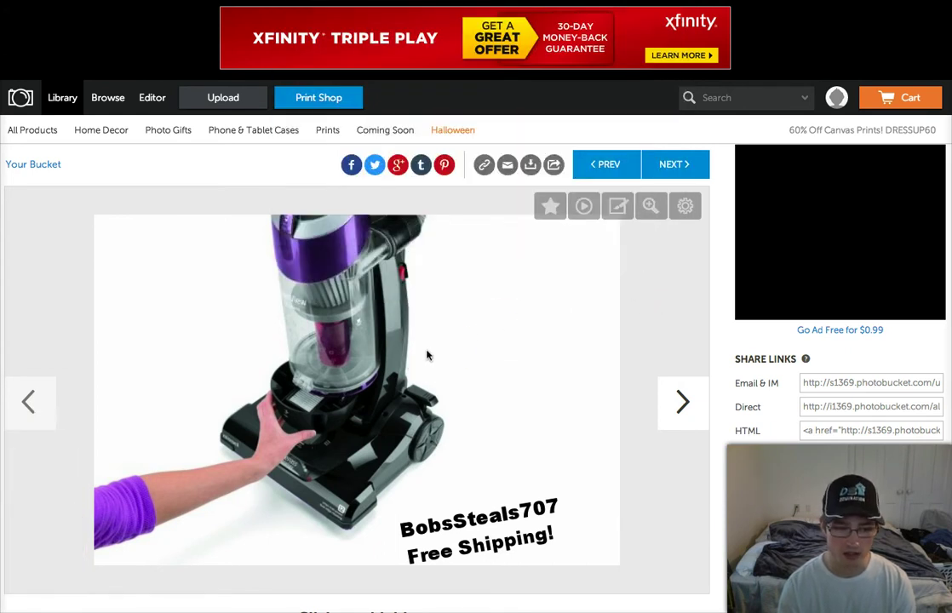
pyautogui.click(425, 362)
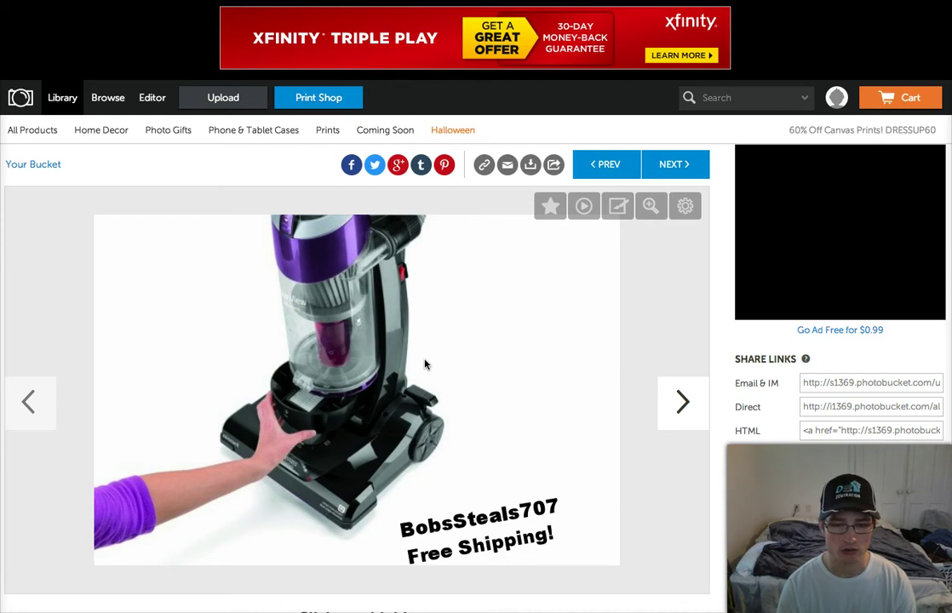
pyautogui.click(575, 428)
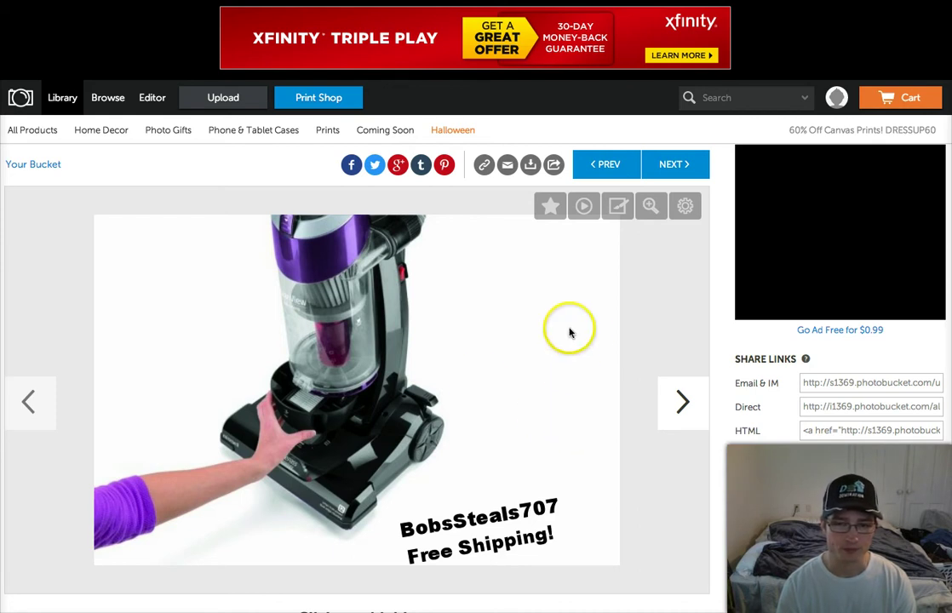